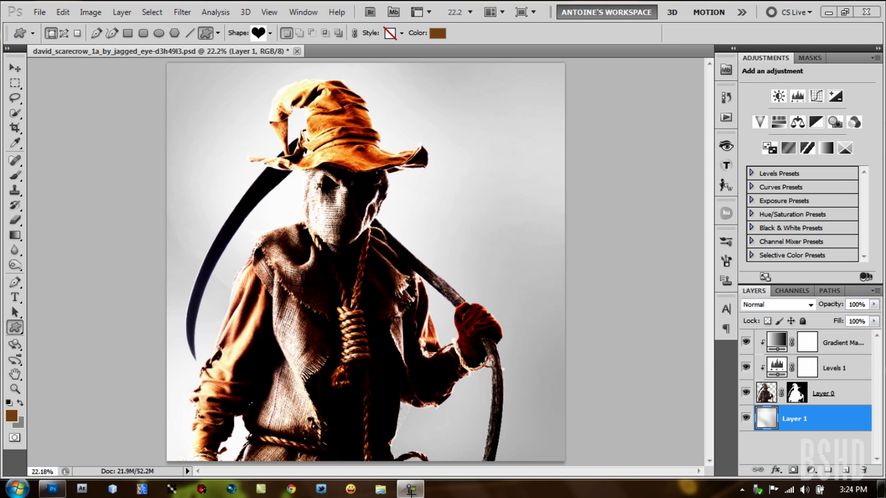
Bring the Photoshop document window into focus
{"action": "left_click", "coordinate": [410, 490]}
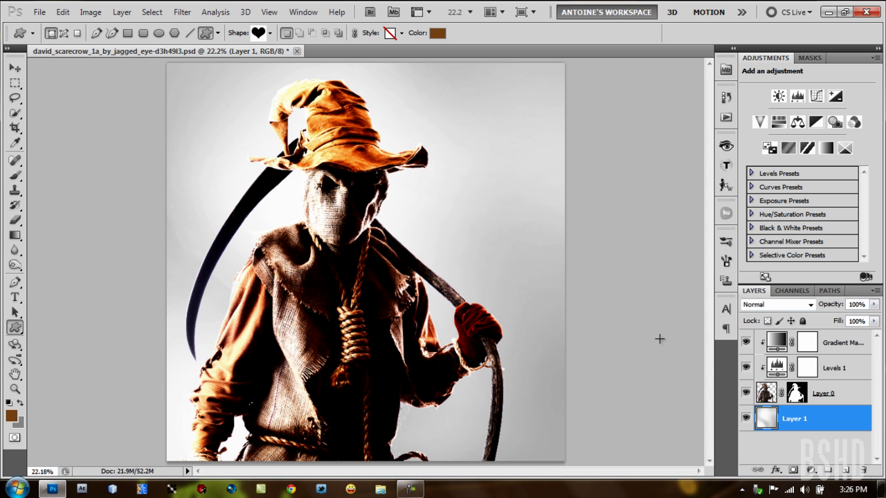
Hide the Levels 1 and Gradient Map layers plus the gray Layer 1 background, then select the scarecrow layer
{"action": "left_click", "coordinate": [746, 418]}
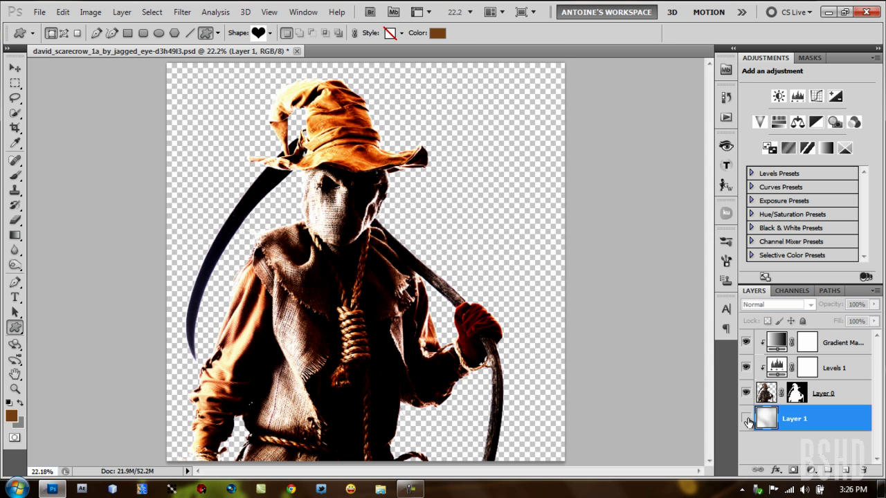
{"action": "left_click", "coordinate": [746, 419]}
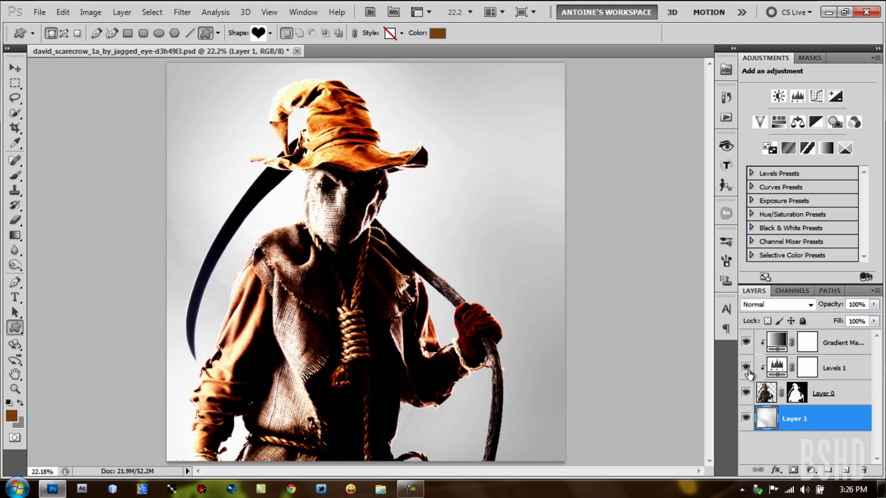
{"action": "left_click_drag", "start_coordinate": [746, 374], "coordinate": [746, 346]}
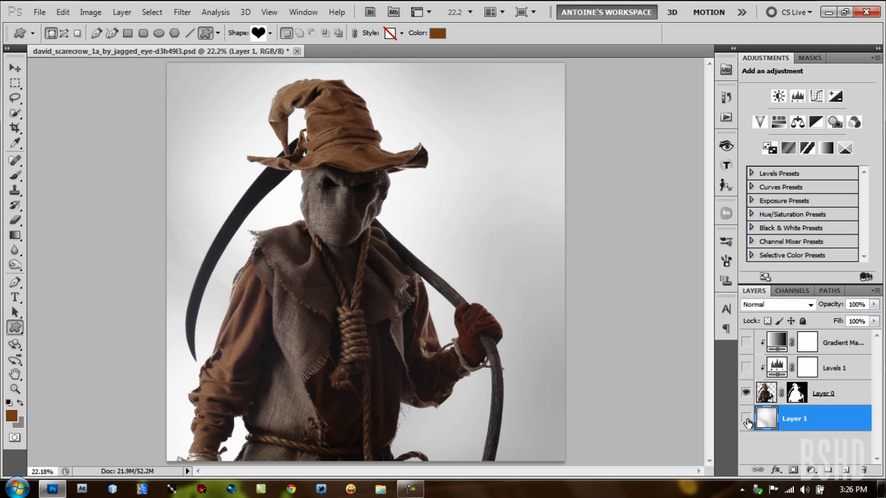
{"action": "left_click", "coordinate": [746, 418]}
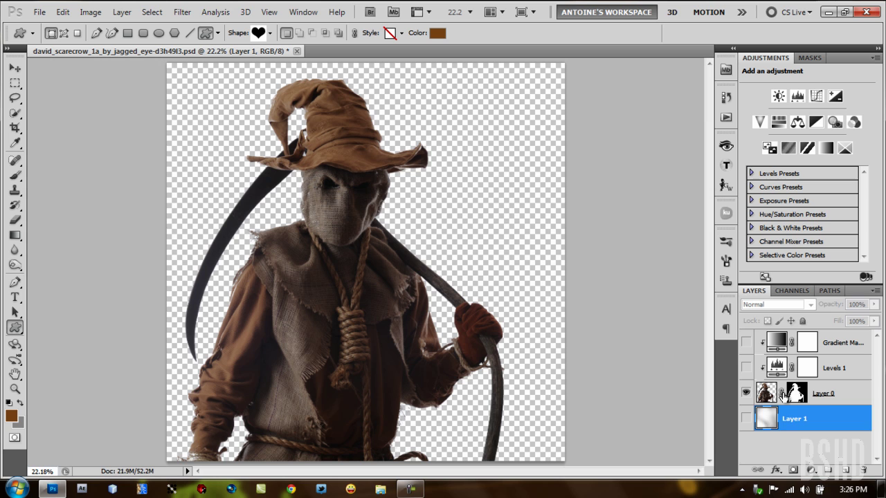
{"action": "left_click", "coordinate": [852, 394]}
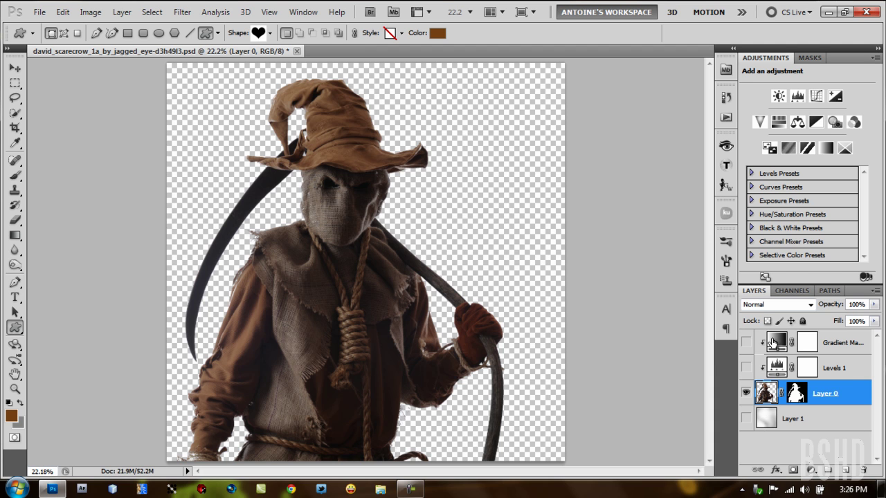
Delete the Levels 1 and Gradient Map layers and make Layer 1 visible again
{"action": "left_click", "coordinate": [850, 375]}
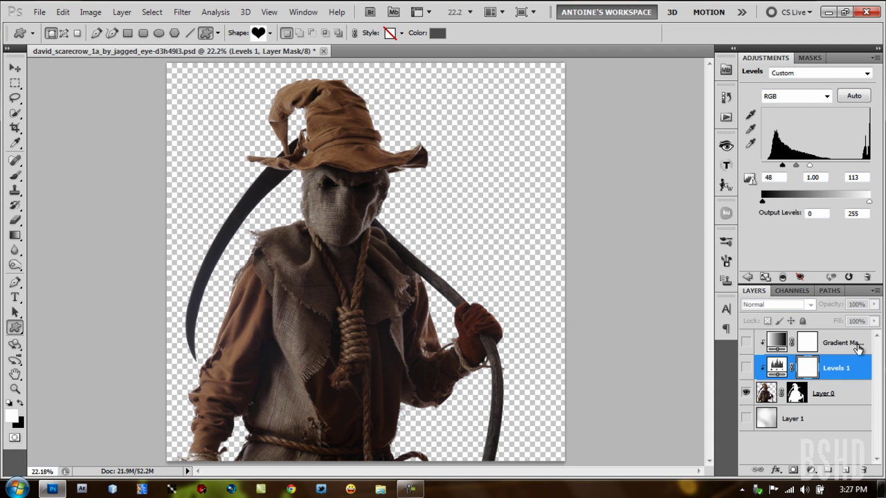
{"action": "left_click", "coordinate": [857, 342], "text": "shift"}
{"action": "left_click_drag", "start_coordinate": [862, 374], "coordinate": [863, 470]}
{"action": "left_click", "coordinate": [745, 368]}
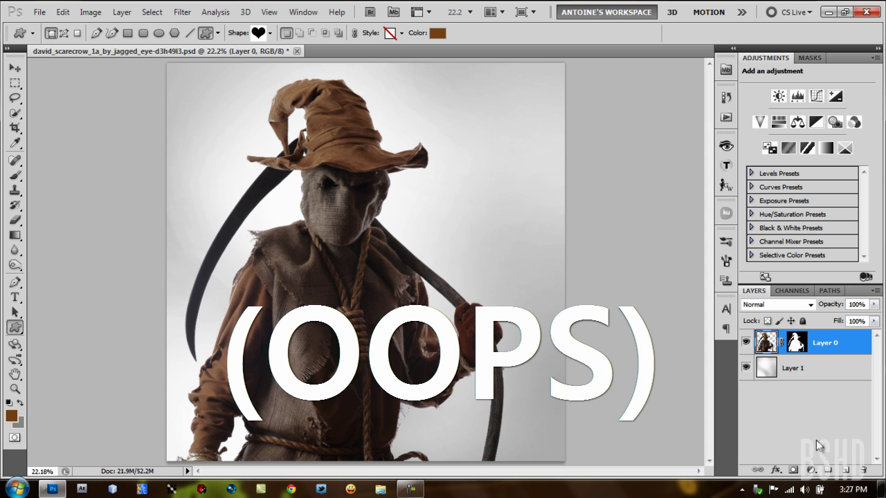
Add a Levels adjustment layer with input levels 39, 1.00 and 111
{"action": "left_click", "coordinate": [811, 470]}
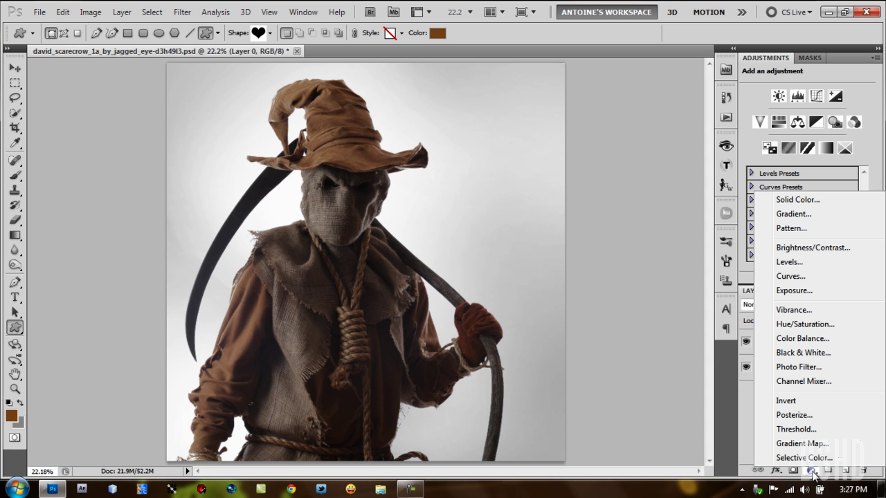
{"action": "left_click", "coordinate": [831, 263]}
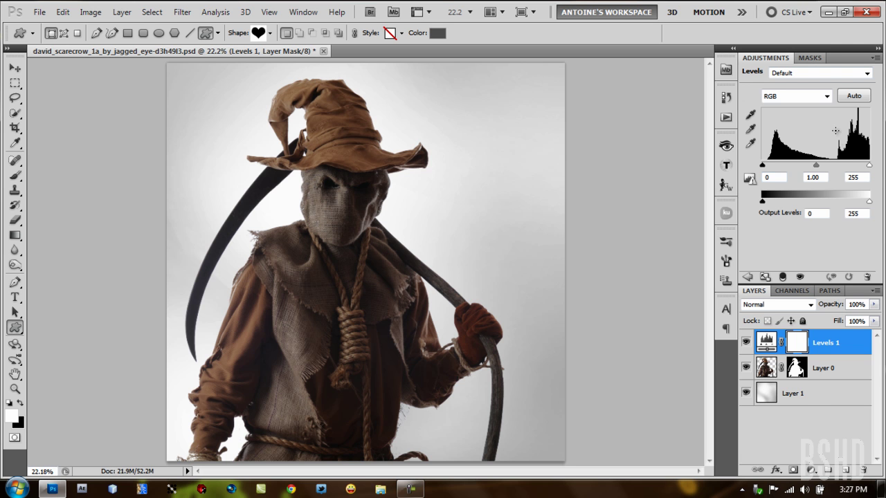
{"action": "left_click_drag", "start_coordinate": [869, 166], "coordinate": [832, 173]}
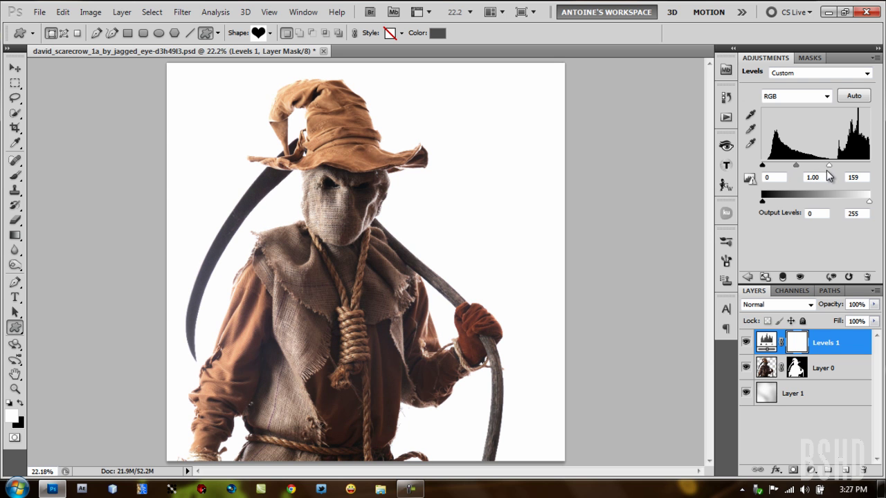
{"action": "left_click_drag", "start_coordinate": [764, 166], "coordinate": [811, 168]}
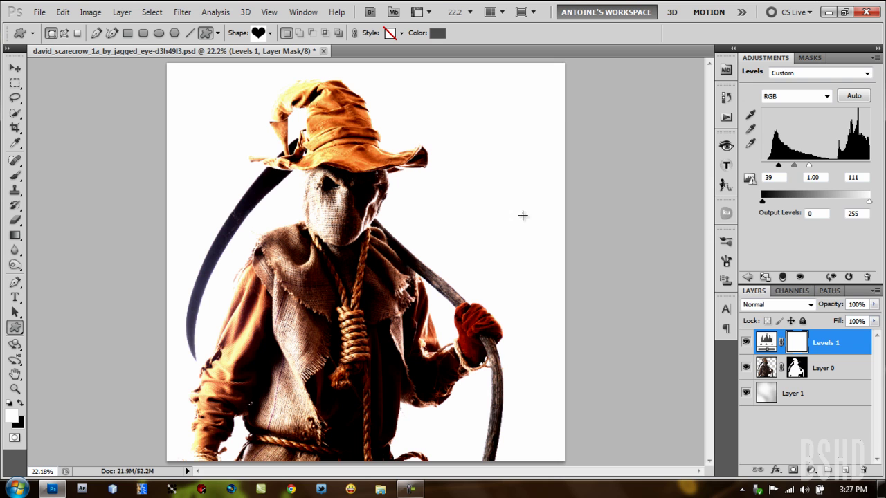
Clip Levels 1 to the scarecrow layer, briefly comparing it unclipped
{"action": "right_click", "coordinate": [853, 342]}
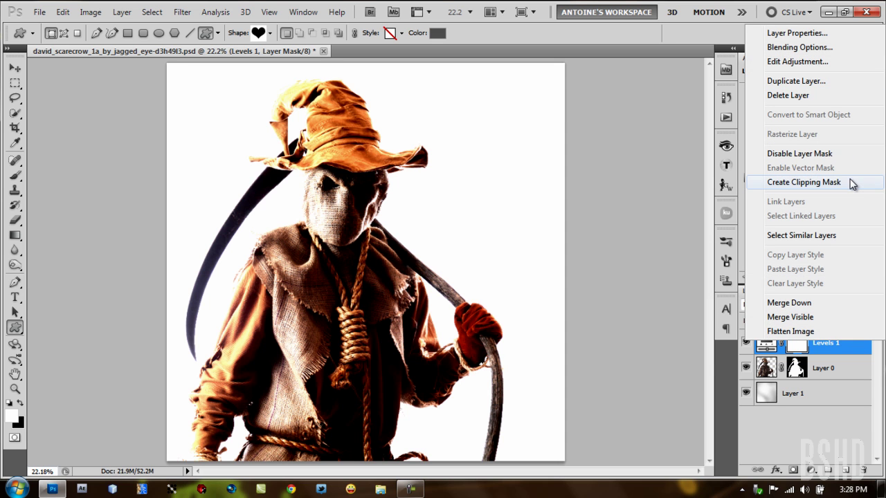
{"action": "left_click", "coordinate": [803, 182]}
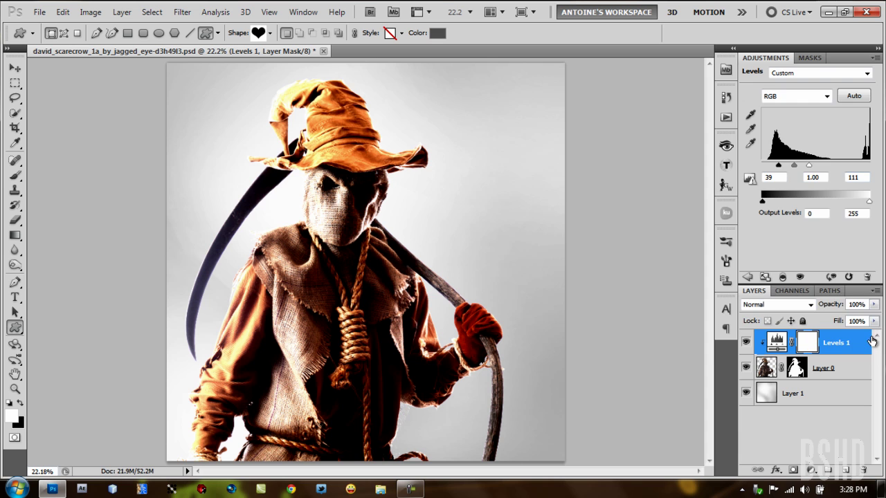
{"action": "right_click", "coordinate": [863, 342]}
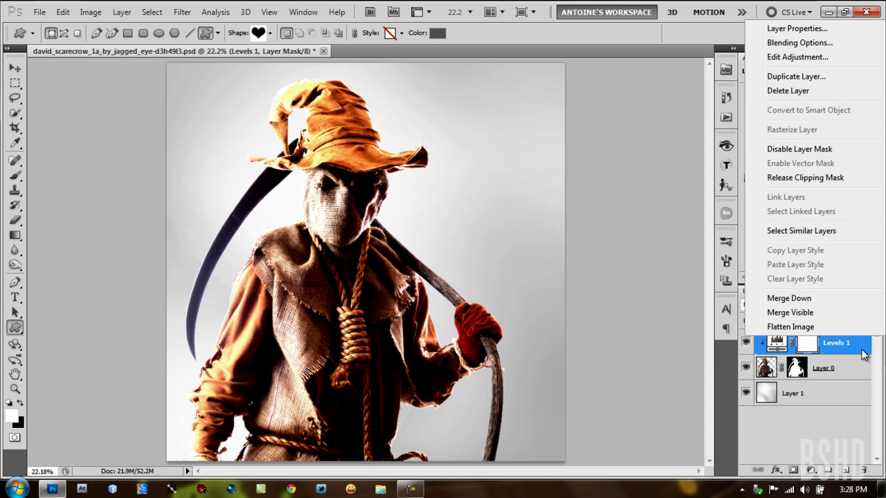
{"action": "left_click", "coordinate": [847, 178]}
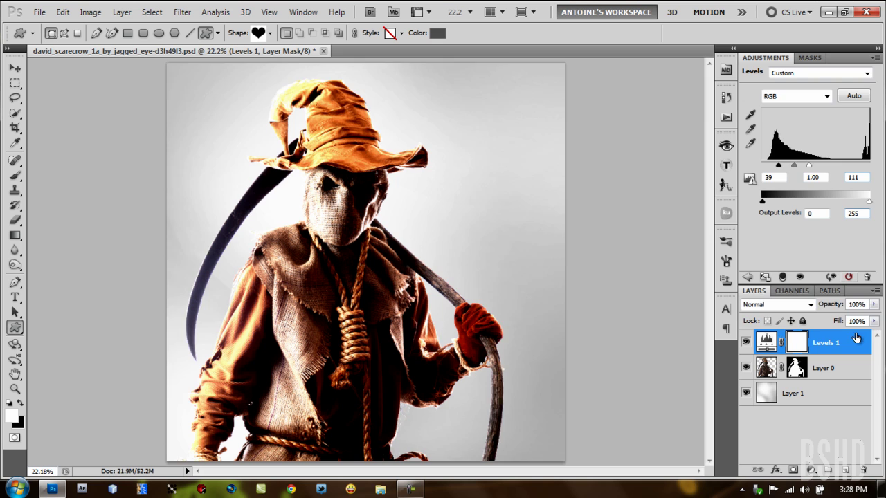
{"action": "right_click", "coordinate": [856, 349]}
{"action": "left_click", "coordinate": [851, 183]}
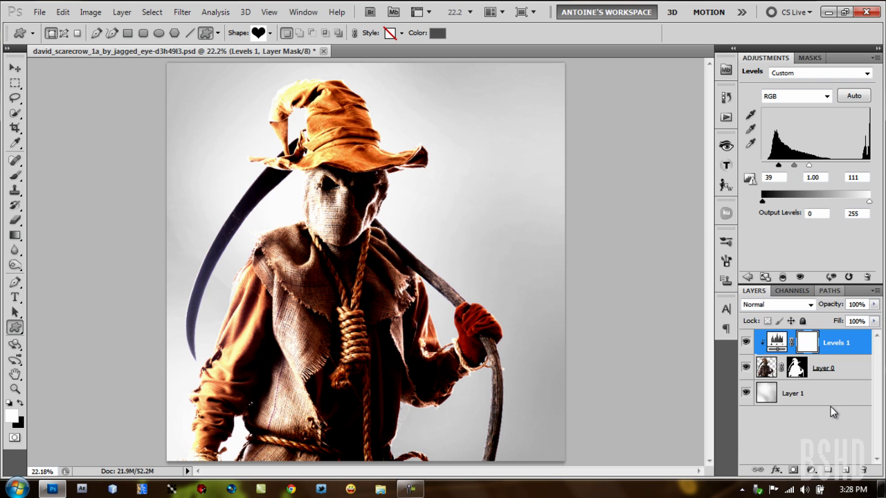
{"action": "left_click", "coordinate": [815, 470]}
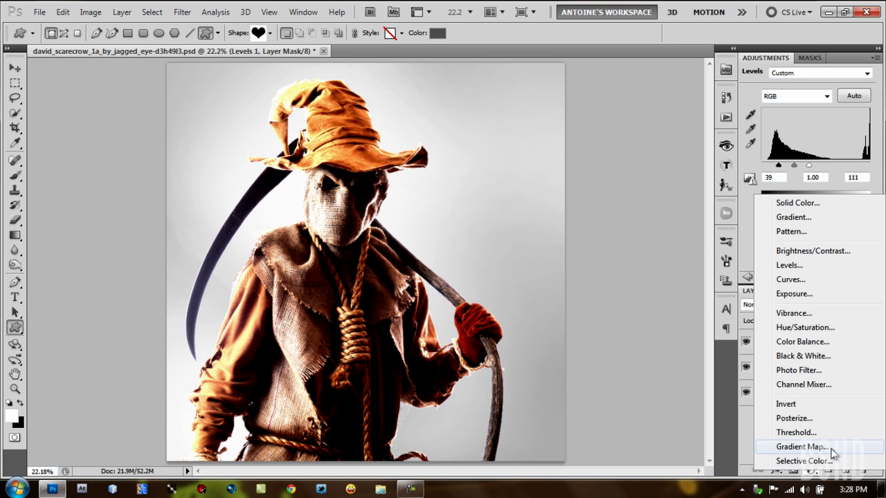
Add a Gradient Map layer using the black-to-white gradient preset
{"action": "left_click", "coordinate": [832, 451]}
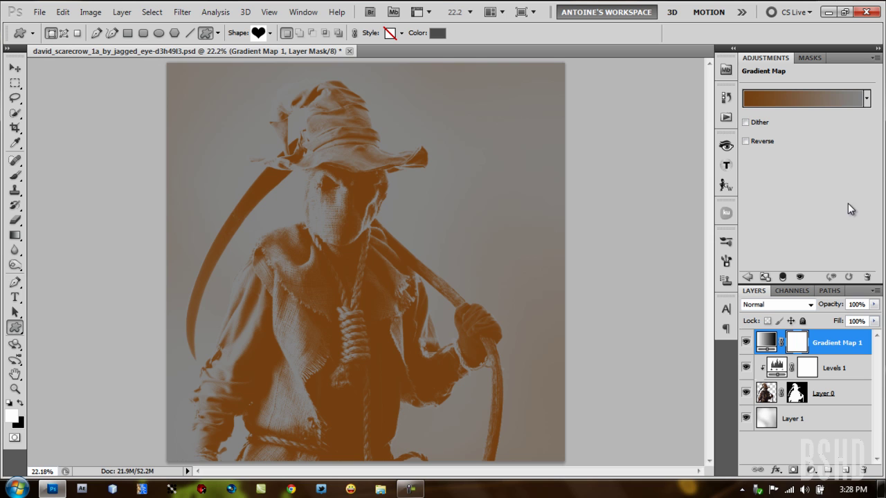
{"action": "left_click", "coordinate": [867, 99]}
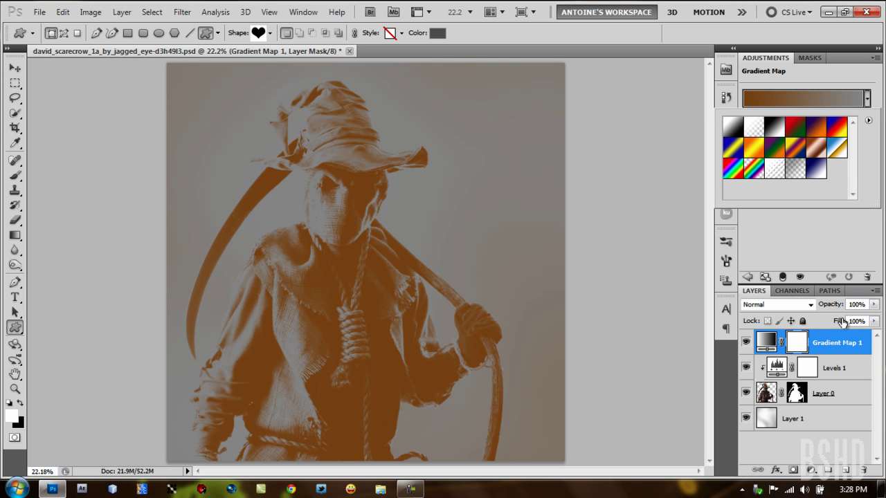
{"action": "left_click", "coordinate": [776, 132]}
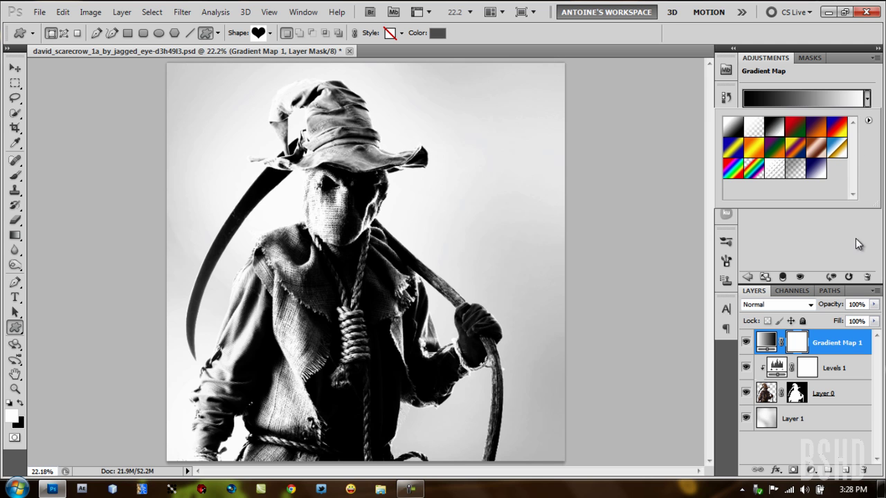
{"action": "left_click", "coordinate": [858, 246]}
{"action": "left_click", "coordinate": [866, 99]}
{"action": "left_click", "coordinate": [795, 127]}
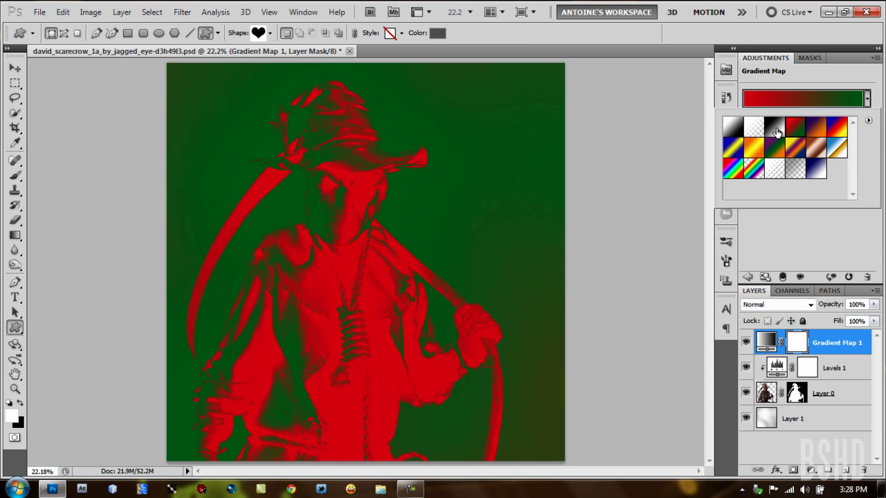
{"action": "left_click", "coordinate": [775, 127]}
{"action": "left_click", "coordinate": [792, 232]}
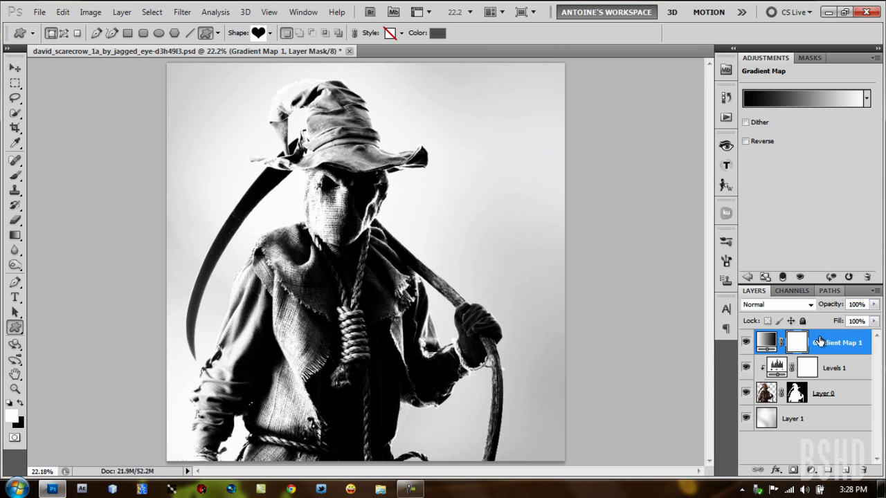
Set the Gradient Map to Multiply at 46% opacity and clip it to the scarecrow
{"action": "left_click", "coordinate": [811, 305]}
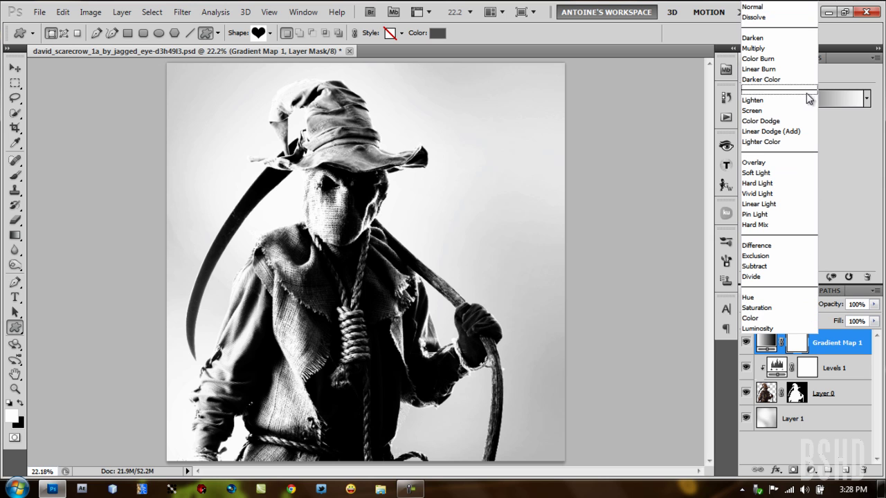
{"action": "left_click", "coordinate": [803, 49]}
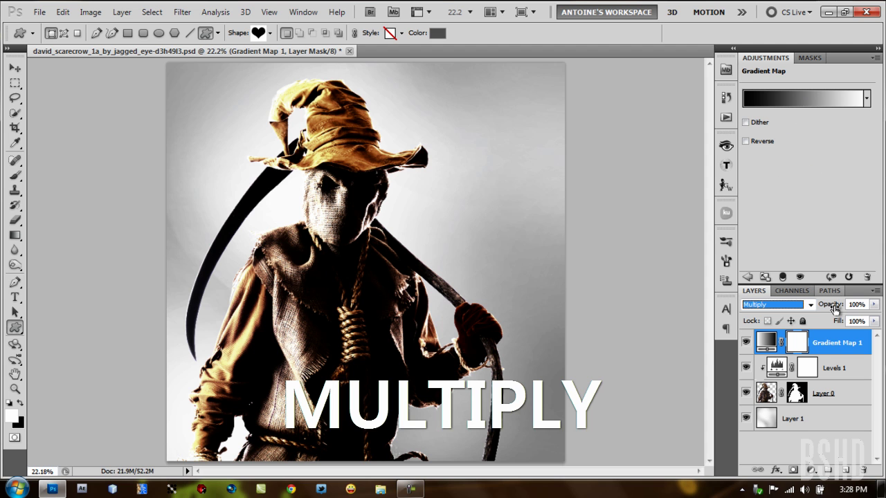
{"action": "left_click_drag", "start_coordinate": [835, 309], "coordinate": [800, 310]}
{"action": "left_click", "coordinate": [746, 342]}
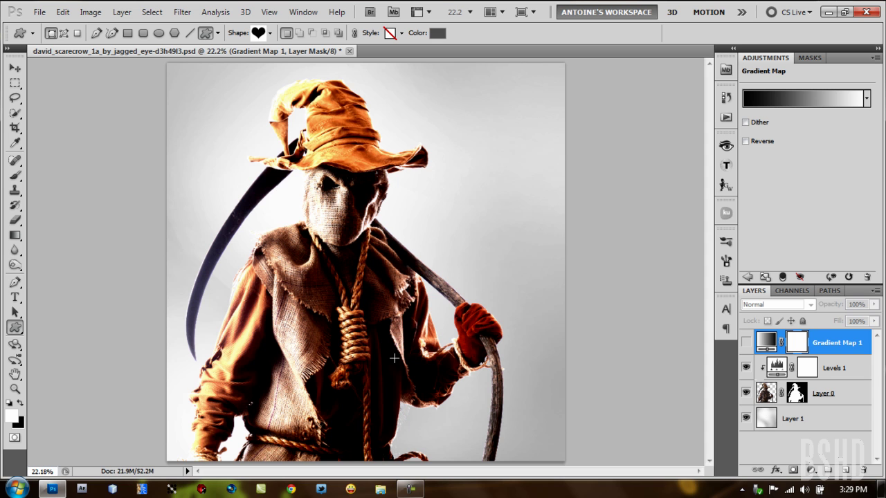
{"action": "left_click", "coordinate": [746, 343]}
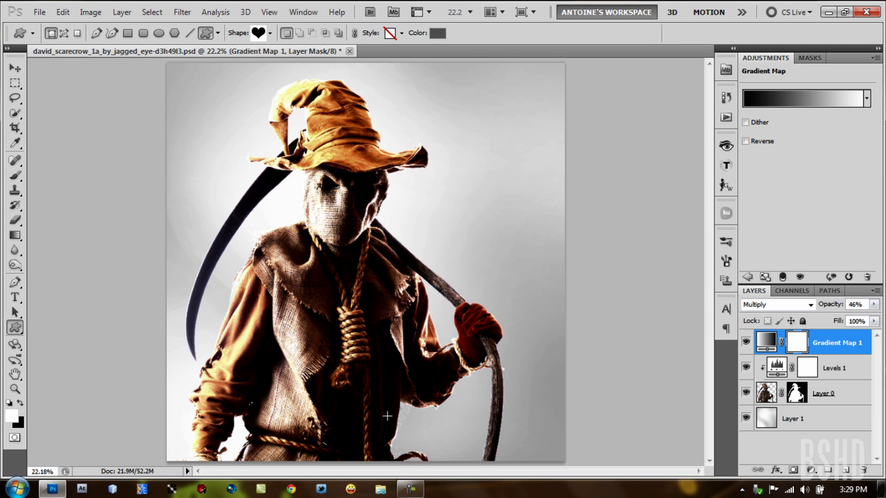
{"action": "right_click", "coordinate": [853, 339]}
{"action": "left_click", "coordinate": [844, 179]}
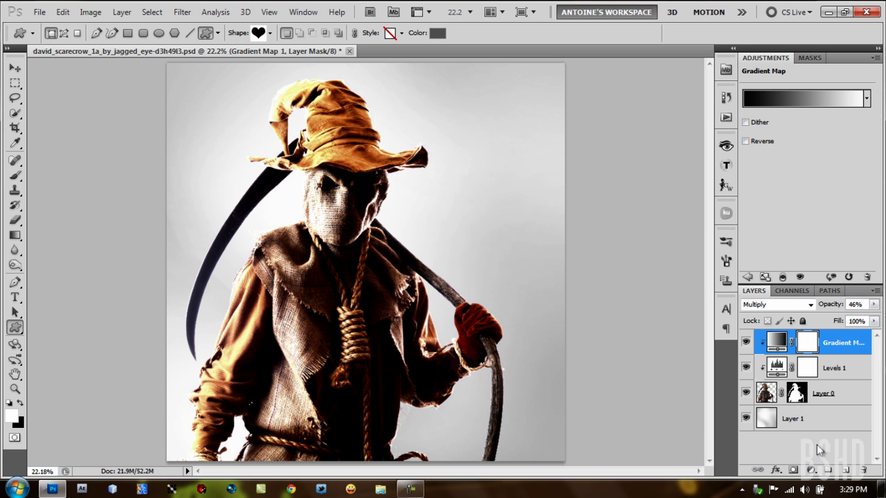
Add a clipped Hue/Saturation layer with hue +162 at 68% opacity
{"action": "left_click", "coordinate": [812, 470]}
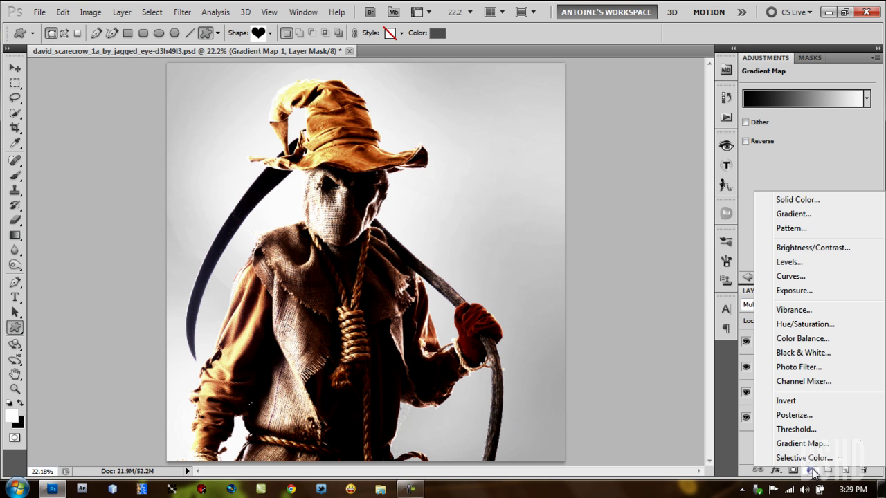
{"action": "left_click", "coordinate": [847, 322]}
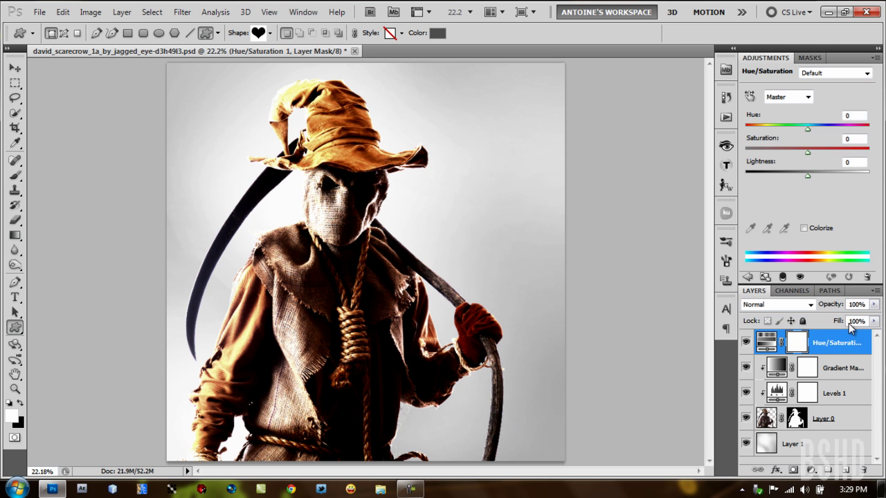
{"action": "right_click", "coordinate": [848, 341]}
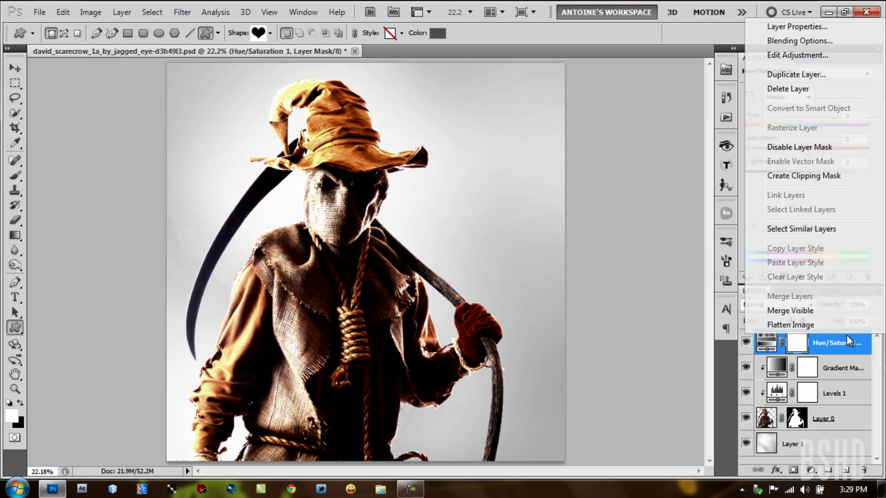
{"action": "left_click", "coordinate": [847, 175]}
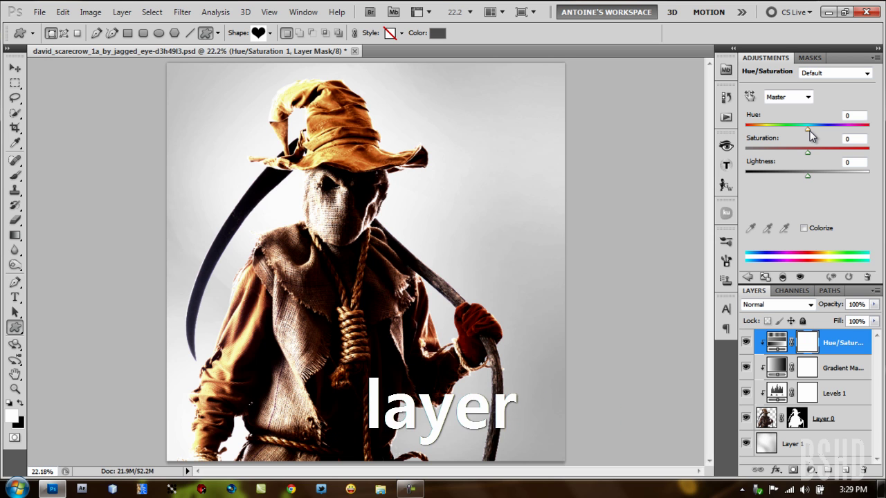
{"action": "left_click_drag", "start_coordinate": [807, 130], "coordinate": [866, 132]}
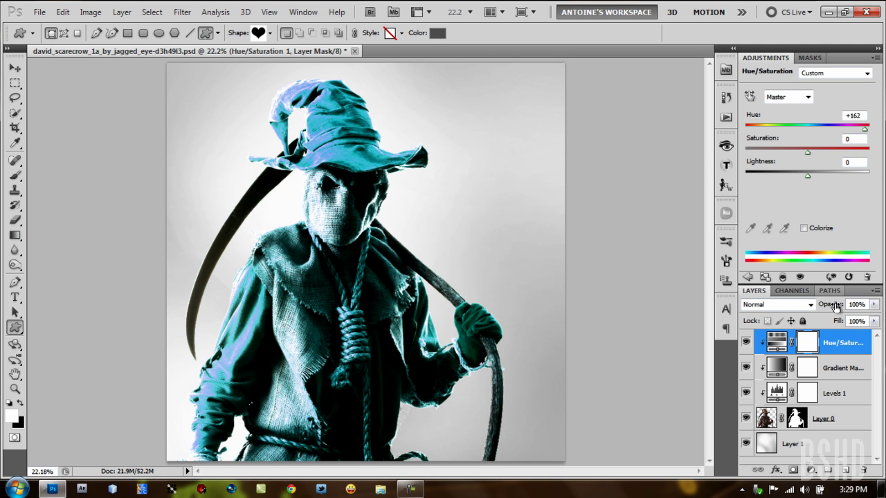
{"action": "left_click_drag", "start_coordinate": [833, 307], "coordinate": [814, 307]}
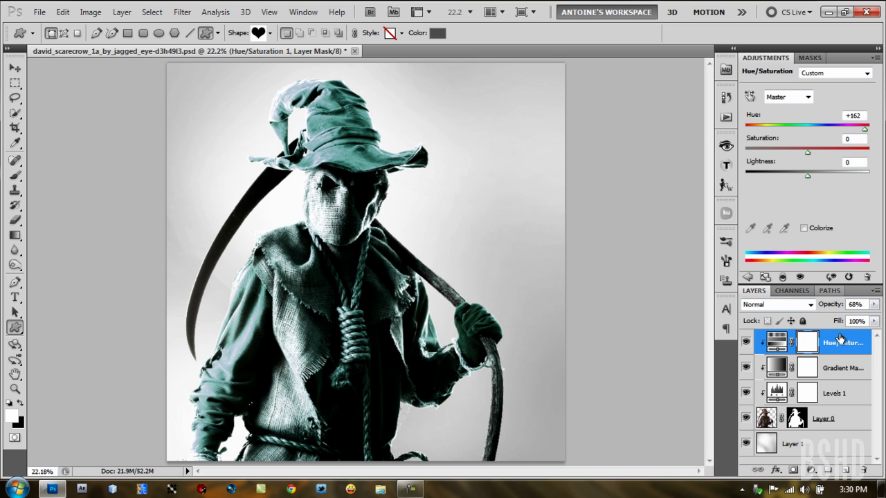
Choose the Brush Tool at 700 px with black as the foreground colour
{"action": "left_click", "coordinate": [21, 179]}
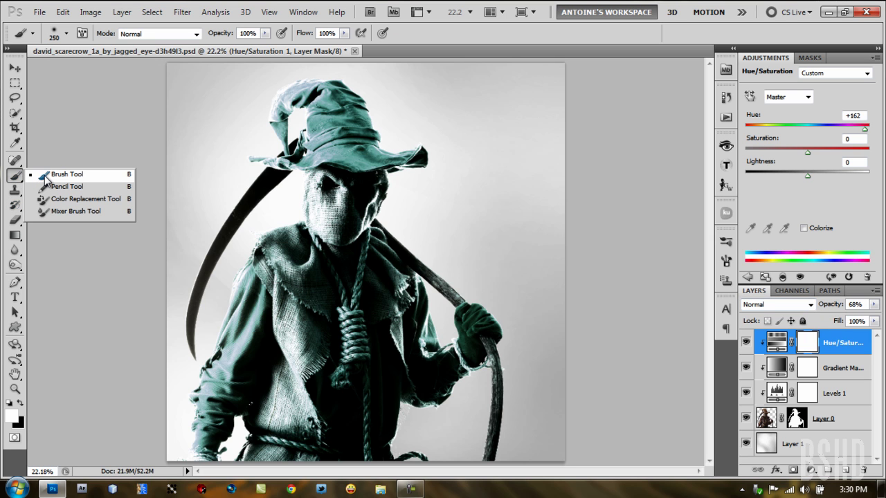
{"action": "left_click", "coordinate": [44, 176]}
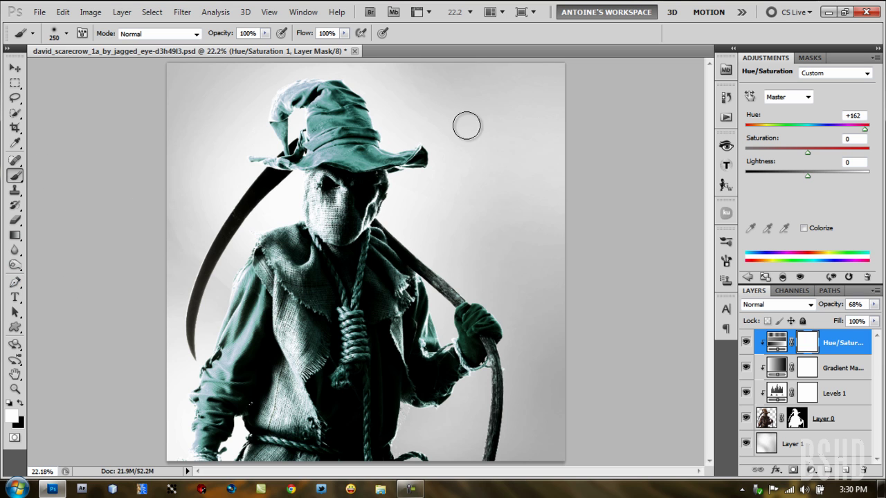
{"action": "key", "text": "bracketright"}
{"action": "key", "text": "bracketright"}
{"action": "key", "text": "bracketright"}
{"action": "key", "text": "bracketright"}
{"action": "key", "text": "bracketright"}
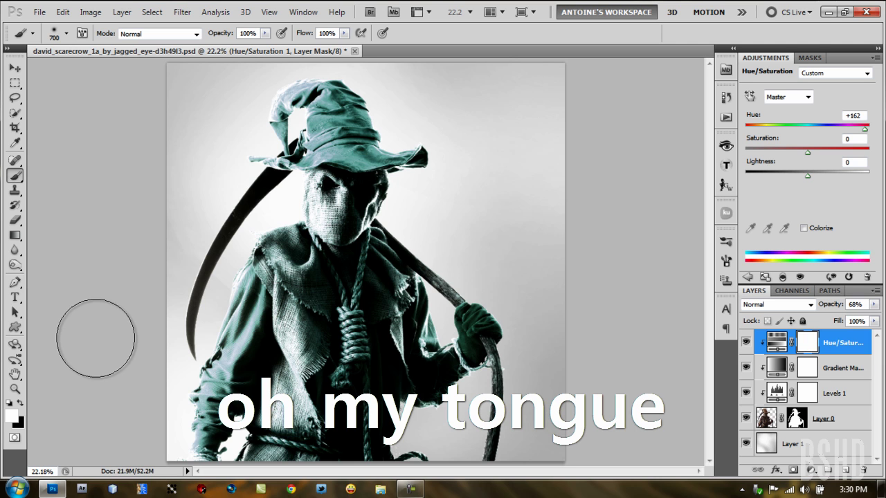
{"action": "key", "text": "x"}
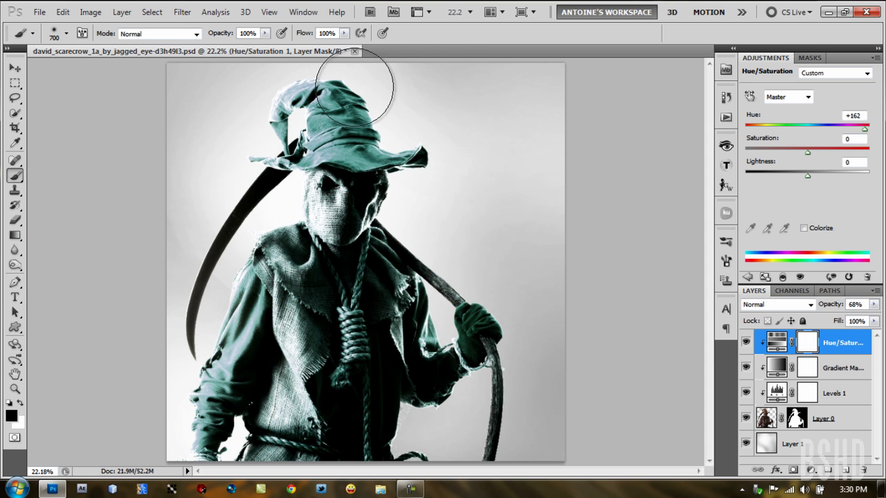
Check the brush's 0% hardness and resize it to 800 px
{"action": "left_click", "coordinate": [65, 34]}
{"action": "left_click", "coordinate": [65, 34]}
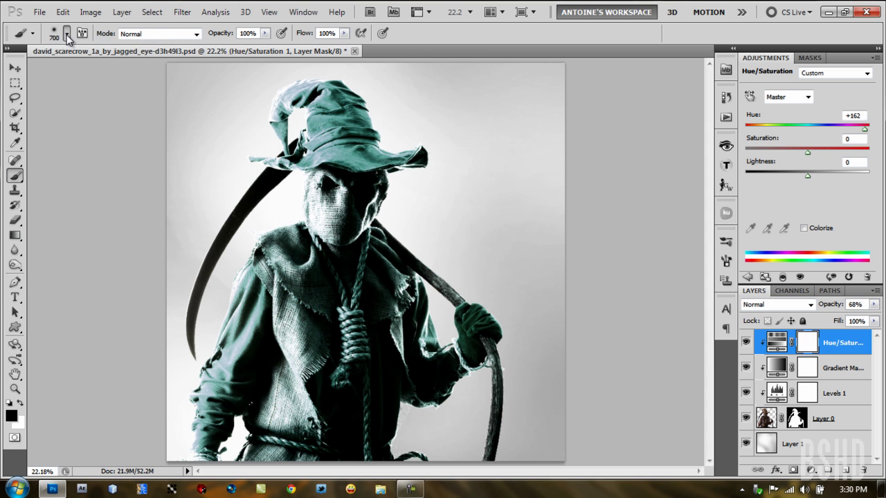
{"action": "left_click", "coordinate": [66, 33]}
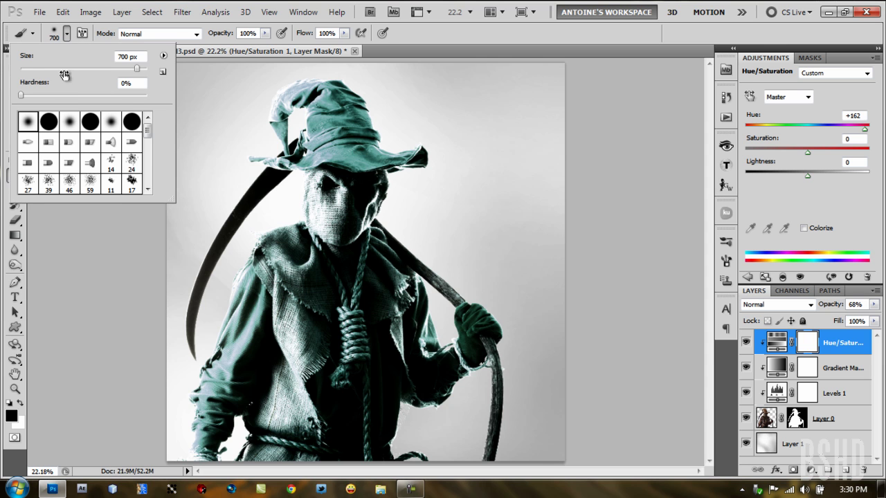
{"action": "left_click", "coordinate": [66, 33]}
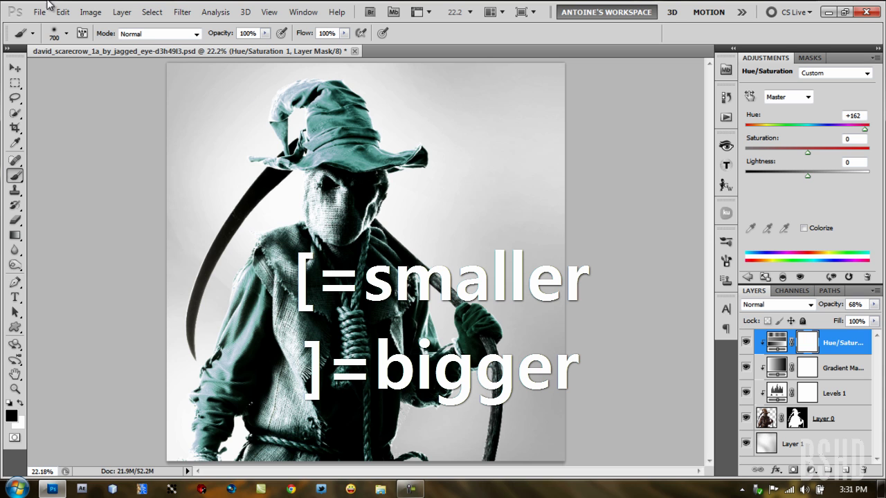
{"action": "left_click", "coordinate": [67, 34]}
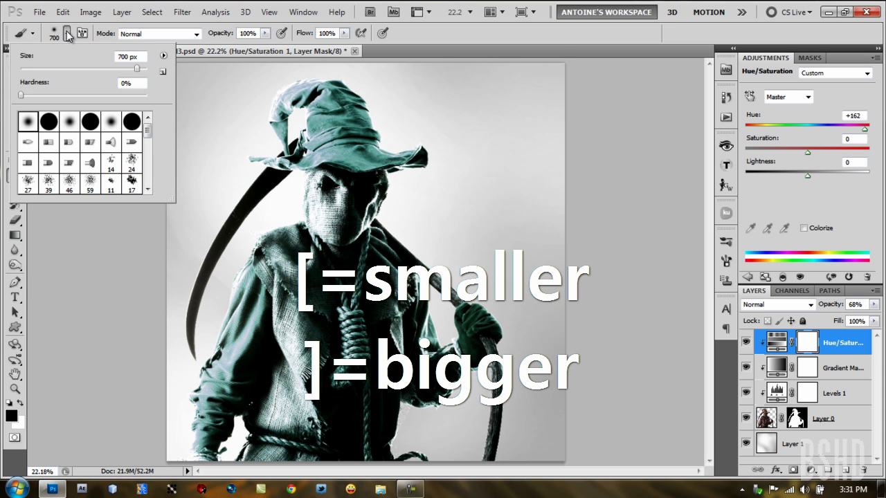
{"action": "left_click", "coordinate": [501, 127]}
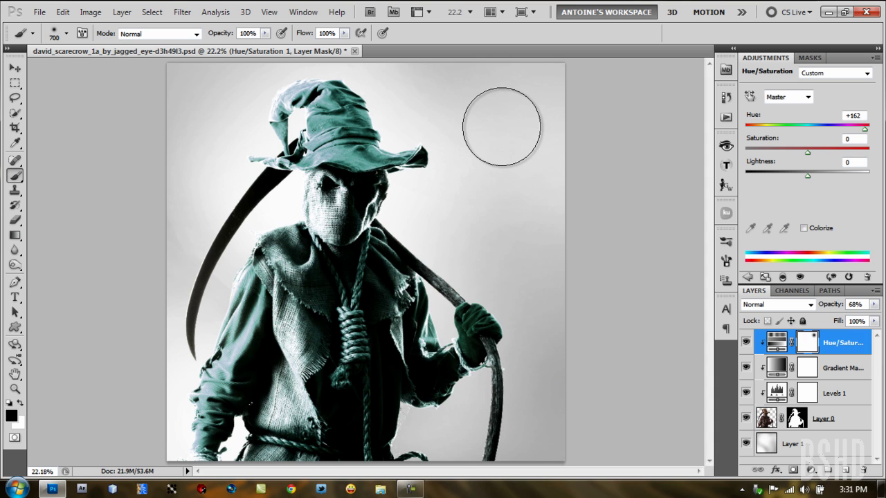
{"action": "key", "text": "bracketright"}
{"action": "key", "text": "bracketright"}
{"action": "key", "text": "bracketright"}
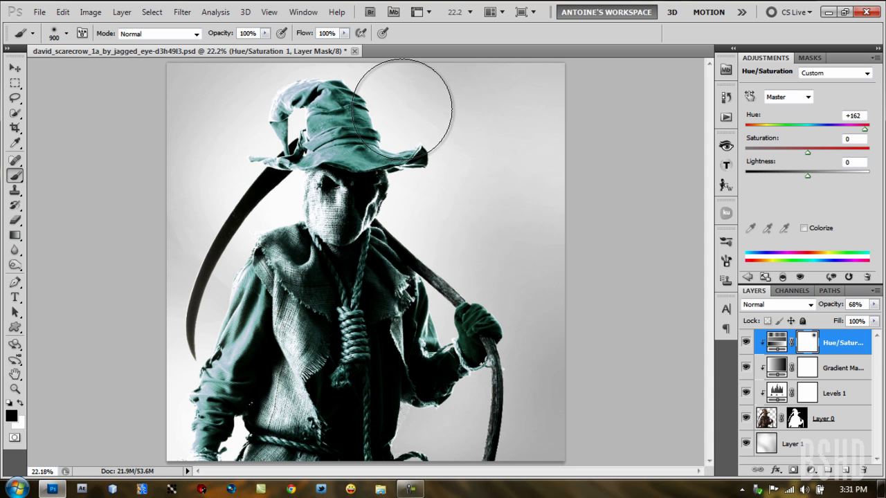
{"action": "key", "text": "bracketleft"}
{"action": "key", "text": "bracketleft"}
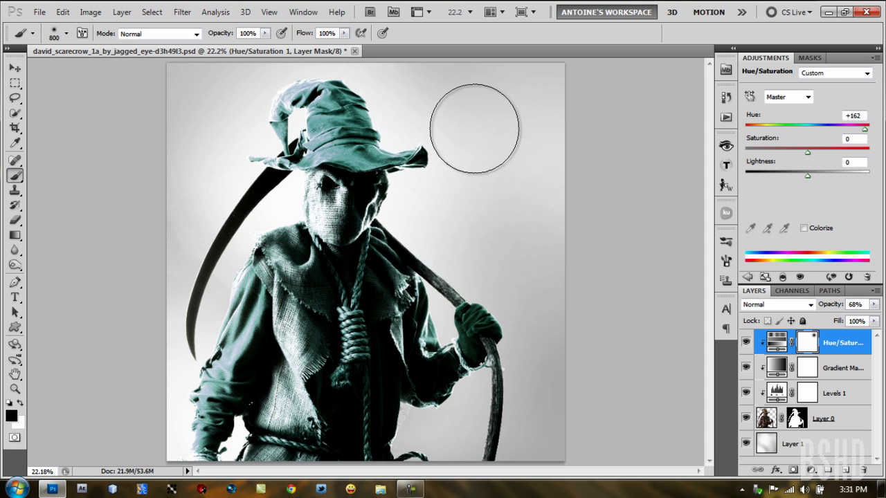
Paint black on the Hue/Saturation mask over the hat and hand, then shrink the brush to 200 px
{"action": "mouse_move", "coordinate": [452, 143]}
{"action": "left_mouse_down"}
{"action": "mouse_move", "coordinate": [412, 132]}
{"action": "mouse_move", "coordinate": [387, 91]}
{"action": "mouse_move", "coordinate": [409, 115]}
{"action": "left_mouse_up"}
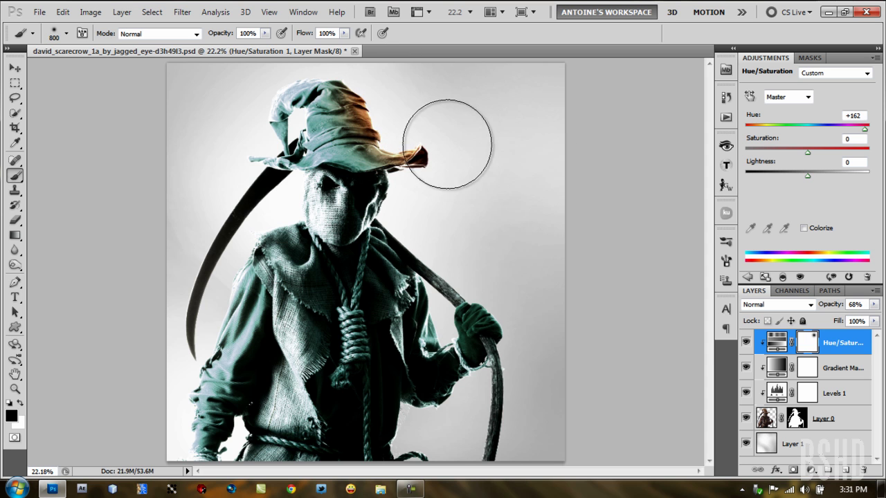
{"action": "mouse_move", "coordinate": [401, 221]}
{"action": "left_mouse_down"}
{"action": "mouse_move", "coordinate": [460, 286]}
{"action": "mouse_move", "coordinate": [456, 261]}
{"action": "mouse_move", "coordinate": [435, 246]}
{"action": "mouse_move", "coordinate": [495, 250]}
{"action": "mouse_move", "coordinate": [497, 267]}
{"action": "mouse_move", "coordinate": [410, 270]}
{"action": "mouse_move", "coordinate": [391, 339]}
{"action": "mouse_move", "coordinate": [393, 386]}
{"action": "mouse_move", "coordinate": [413, 424]}
{"action": "mouse_move", "coordinate": [411, 408]}
{"action": "mouse_move", "coordinate": [388, 438]}
{"action": "mouse_move", "coordinate": [379, 391]}
{"action": "left_mouse_up"}
{"action": "key", "text": "x"}
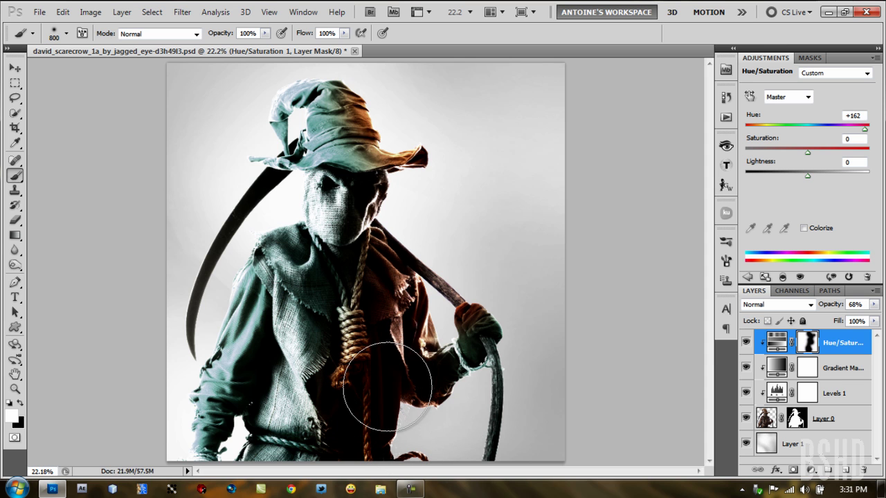
{"action": "key", "text": "x"}
{"action": "key", "text": "bracketleft"}
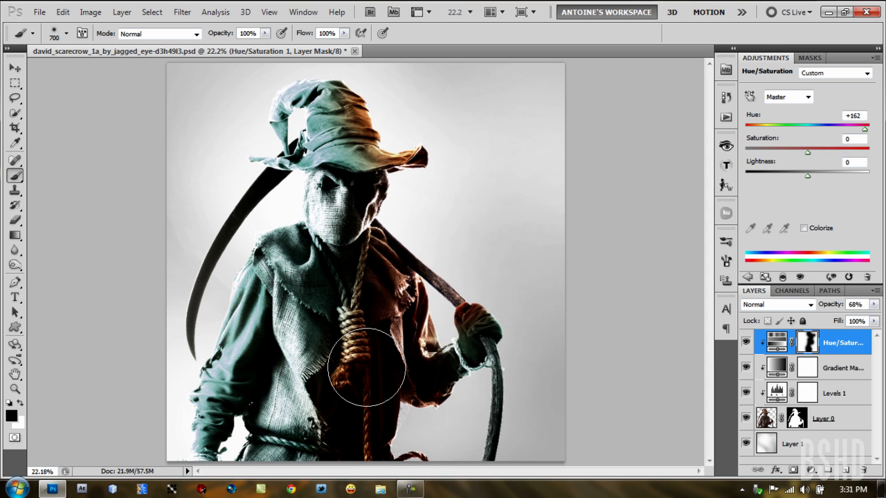
{"action": "key", "text": "bracketleft"}
{"action": "key", "text": "bracketleft"}
{"action": "key", "text": "bracketleft"}
{"action": "key", "text": "bracketleft"}
{"action": "key", "text": "bracketleft"}
{"action": "key", "text": "bracketleft"}
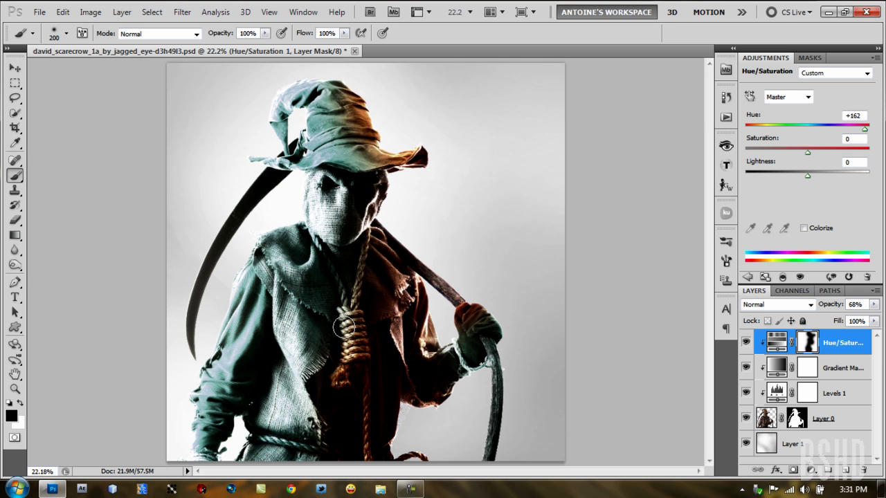
{"action": "key", "text": "x"}
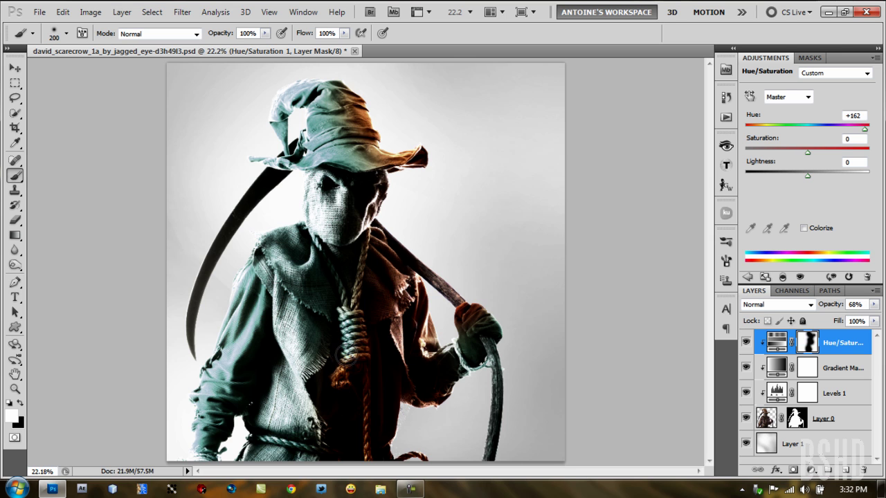
Restore teal on the noose, then reveal a warm tint along the left sleeve with a 125-pixel brush
{"action": "mouse_move", "coordinate": [344, 356]}
{"action": "left_mouse_down"}
{"action": "mouse_move", "coordinate": [343, 324]}
{"action": "mouse_move", "coordinate": [338, 394]}
{"action": "left_mouse_up"}
{"action": "key", "text": "x"}
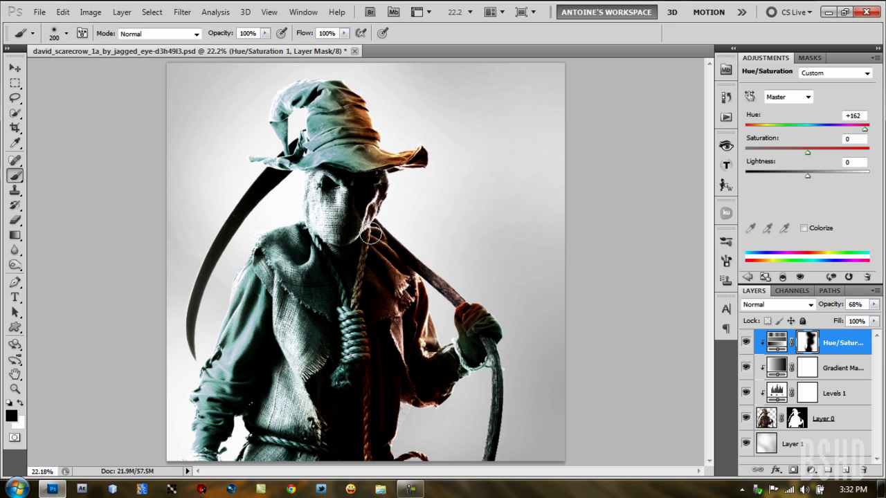
{"action": "key", "text": "bracketleft"}
{"action": "key", "text": "bracketleft"}
{"action": "key", "text": "bracketleft"}
{"action": "key", "text": "x"}
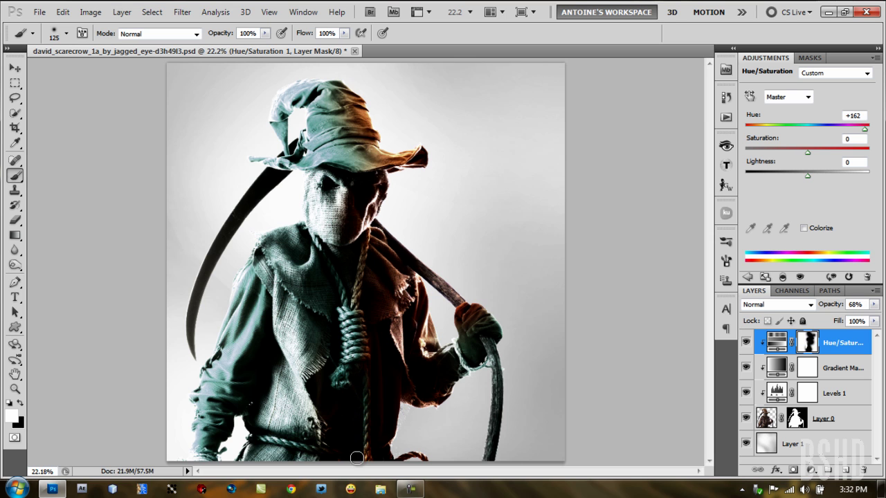
{"action": "key", "text": "x"}
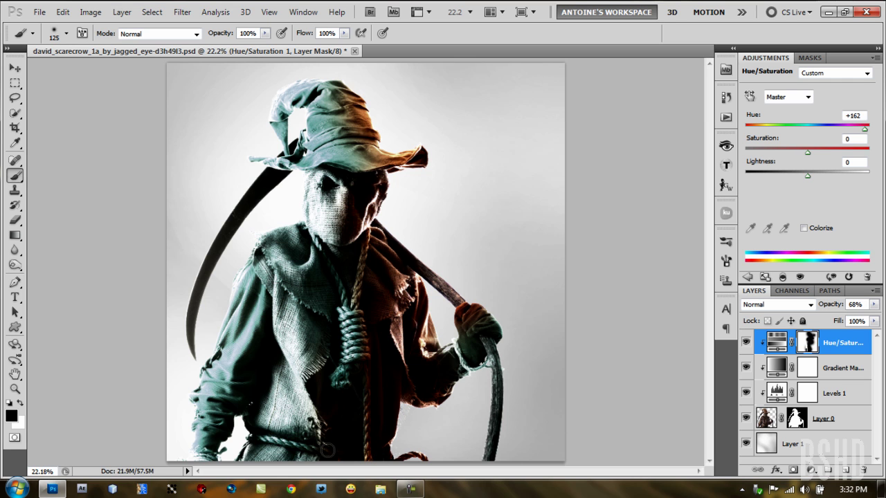
{"action": "mouse_move", "coordinate": [240, 408]}
{"action": "left_mouse_down"}
{"action": "mouse_move", "coordinate": [245, 387]}
{"action": "mouse_move", "coordinate": [232, 430]}
{"action": "mouse_move", "coordinate": [236, 394]}
{"action": "left_mouse_up"}
{"action": "mouse_move", "coordinate": [264, 367]}
{"action": "left_mouse_down"}
{"action": "mouse_move", "coordinate": [240, 404]}
{"action": "mouse_move", "coordinate": [240, 387]}
{"action": "mouse_move", "coordinate": [232, 421]}
{"action": "mouse_move", "coordinate": [245, 427]}
{"action": "mouse_move", "coordinate": [241, 452]}
{"action": "mouse_move", "coordinate": [249, 445]}
{"action": "mouse_move", "coordinate": [240, 459]}
{"action": "mouse_move", "coordinate": [249, 409]}
{"action": "mouse_move", "coordinate": [257, 454]}
{"action": "mouse_move", "coordinate": [261, 389]}
{"action": "left_mouse_up"}
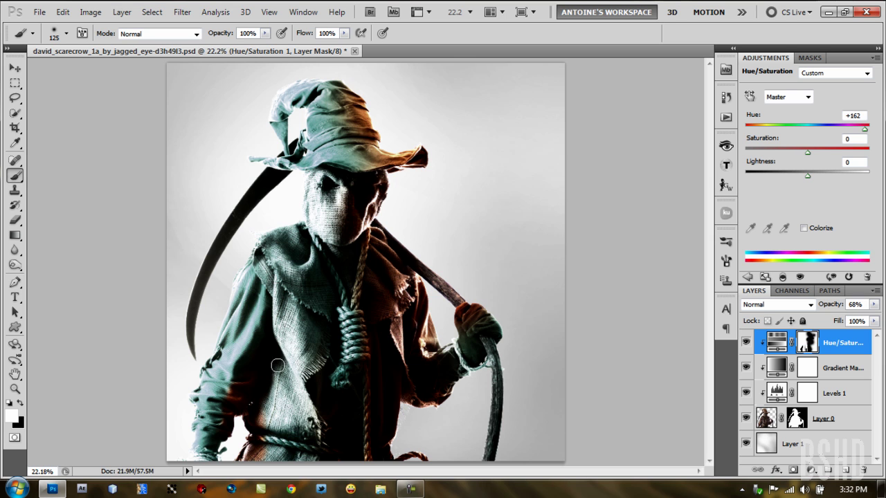
Briefly reveal the hand's original red on the mask, then paint it back to teal
{"action": "key", "text": "x"}
{"action": "key", "text": "bracketright"}
{"action": "key", "text": "bracketright"}
{"action": "key", "text": "bracketright"}
{"action": "key", "text": "bracketright"}
{"action": "key", "text": "bracketright"}
{"action": "key", "text": "bracketright"}
{"action": "key", "text": "bracketright"}
{"action": "key", "text": "bracketright"}
{"action": "key", "text": "bracketright"}
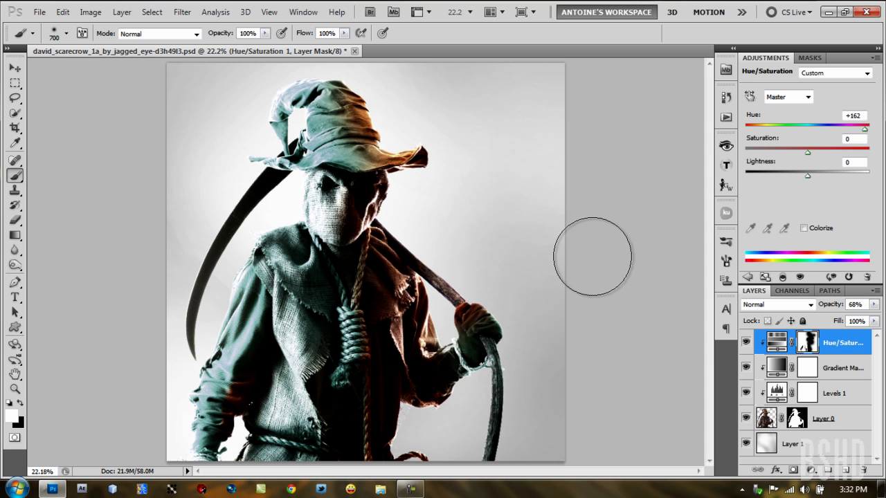
{"action": "key", "text": "bracketleft"}
{"action": "key", "text": "bracketleft"}
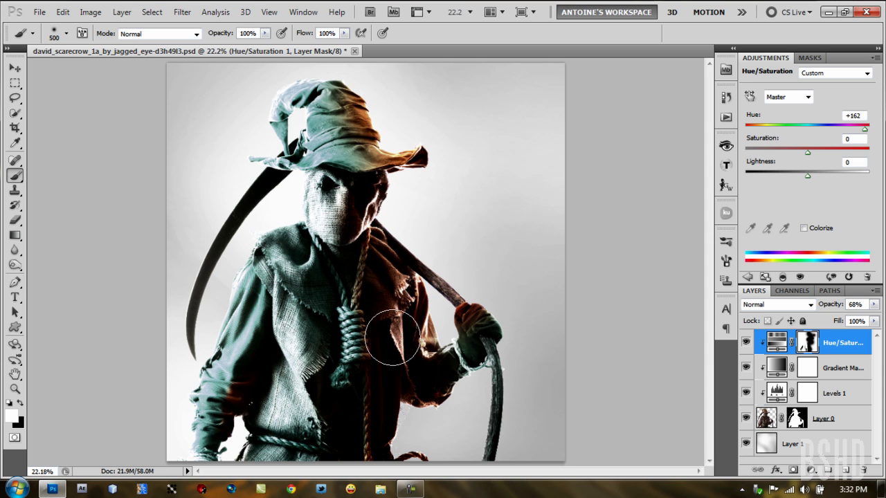
{"action": "key", "text": "x"}
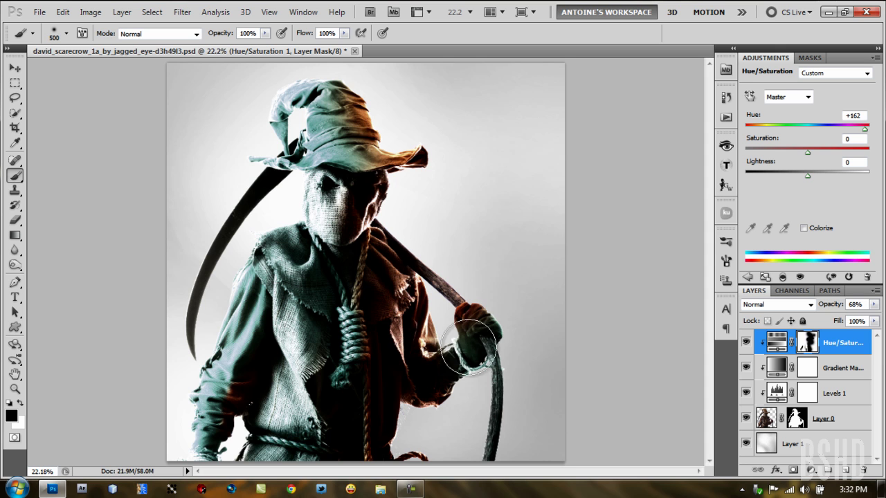
{"action": "mouse_move", "coordinate": [469, 350]}
{"action": "left_mouse_down"}
{"action": "mouse_move", "coordinate": [495, 331]}
{"action": "mouse_move", "coordinate": [477, 288]}
{"action": "mouse_move", "coordinate": [483, 346]}
{"action": "left_mouse_up"}
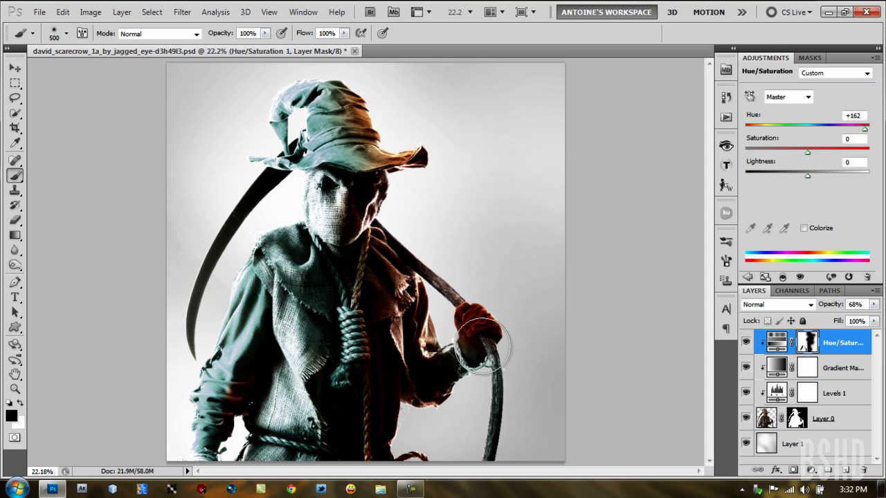
{"action": "key", "text": "x"}
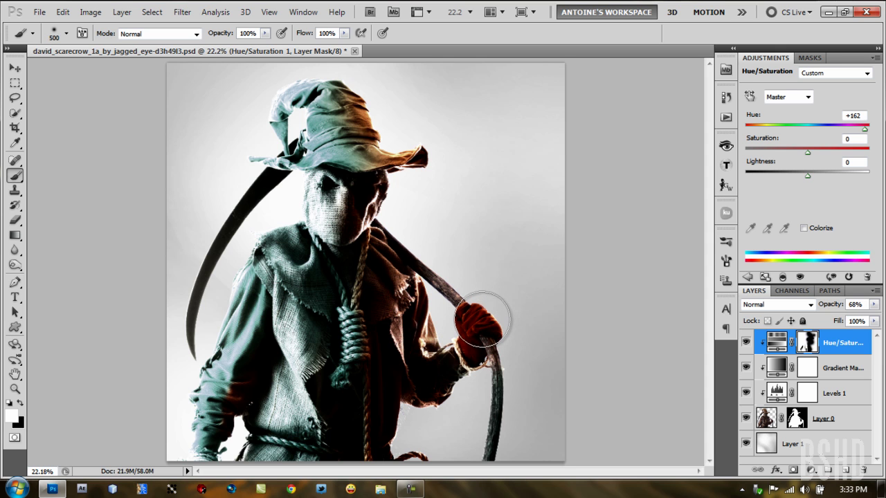
{"action": "mouse_move", "coordinate": [483, 320]}
{"action": "left_mouse_down"}
{"action": "mouse_move", "coordinate": [491, 328]}
{"action": "mouse_move", "coordinate": [488, 301]}
{"action": "left_mouse_up"}
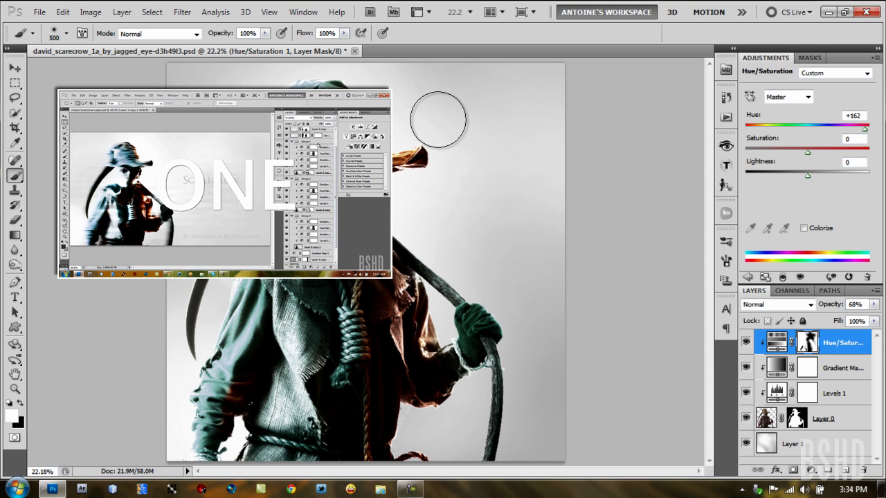
Swap the foreground colour to black for painting on the Hue/Saturation mask
{"action": "key", "text": "x"}
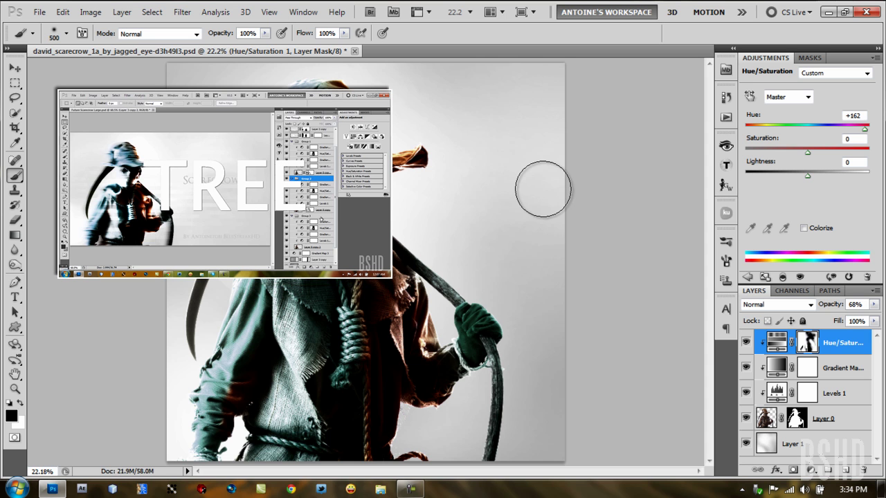